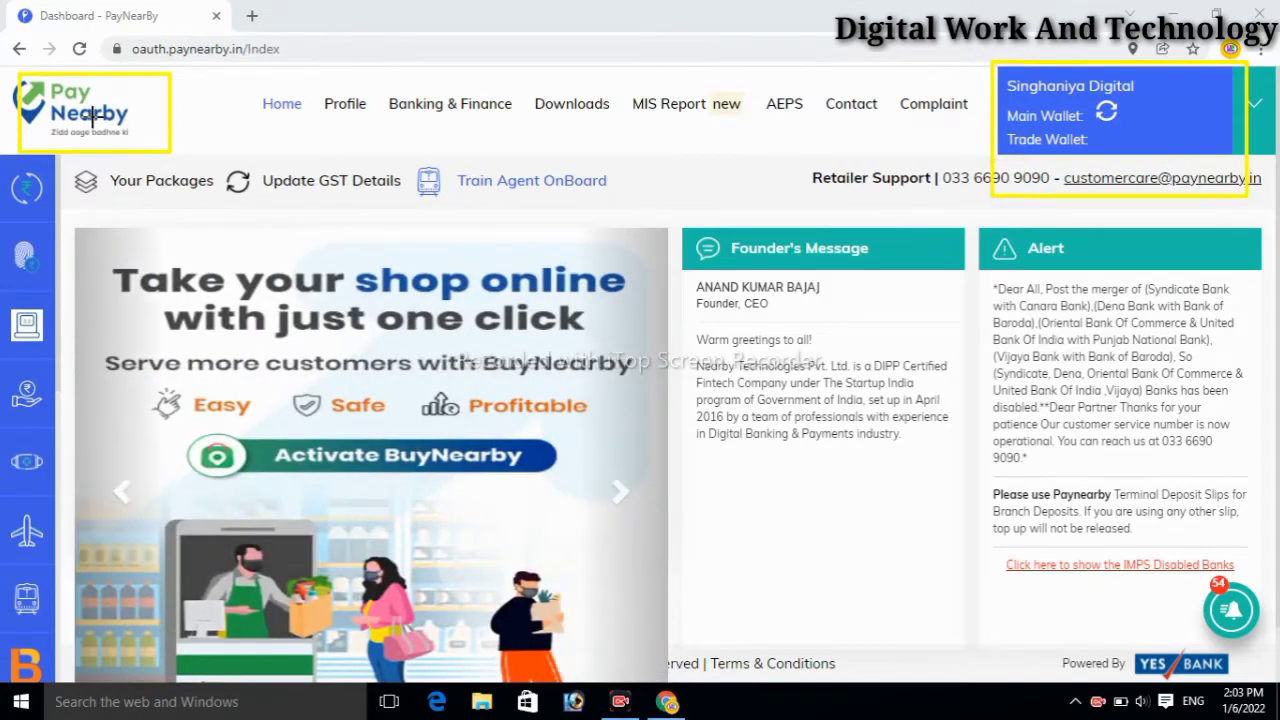
Reload the retailer dashboard with the refresh icon beside Main Wallet
{"action": "left_click_drag", "start_coordinate": [97, 115], "coordinate": [183, 170]}
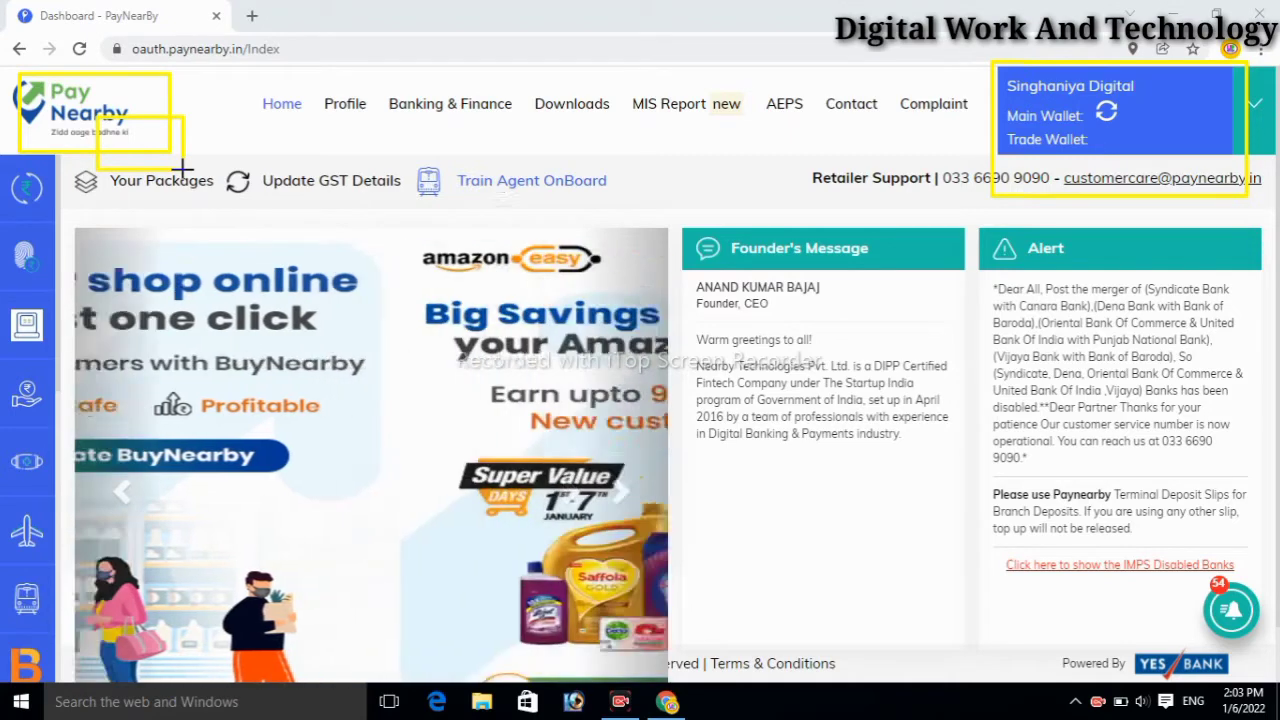
{"action": "left_click_drag", "start_coordinate": [401, 157], "coordinate": [718, 288]}
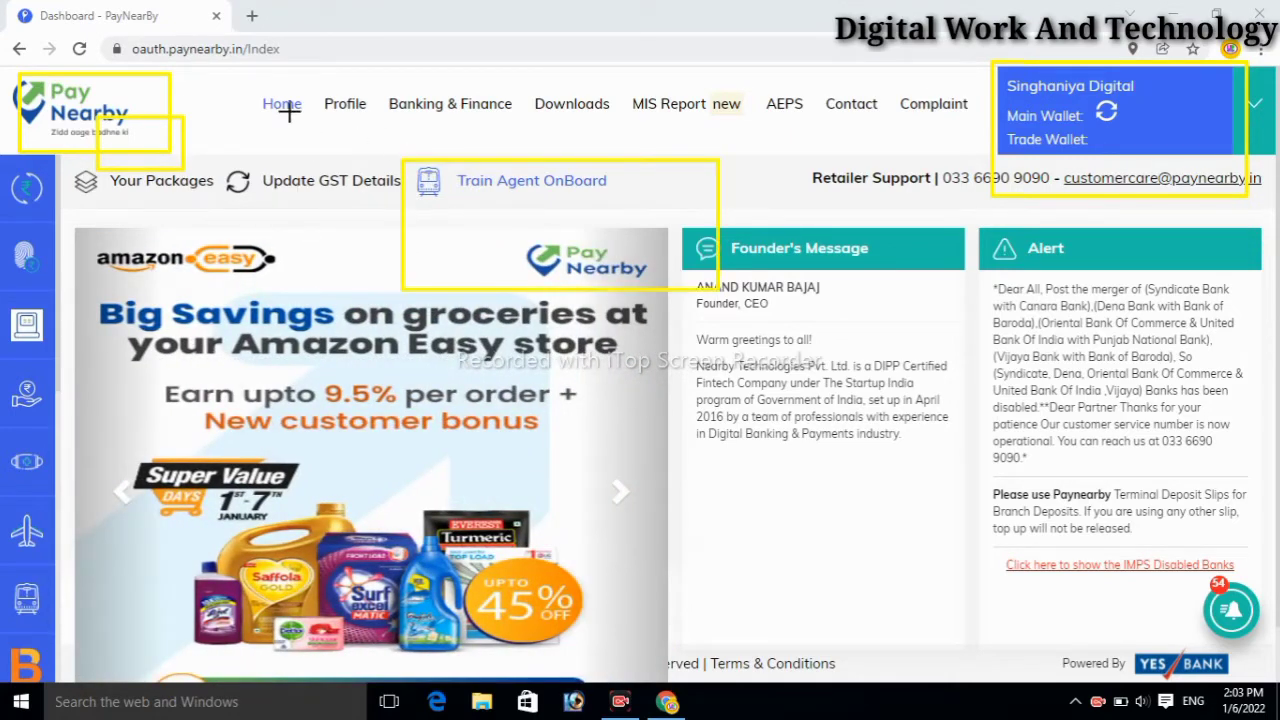
{"action": "left_click_drag", "start_coordinate": [252, 84], "coordinate": [1012, 128]}
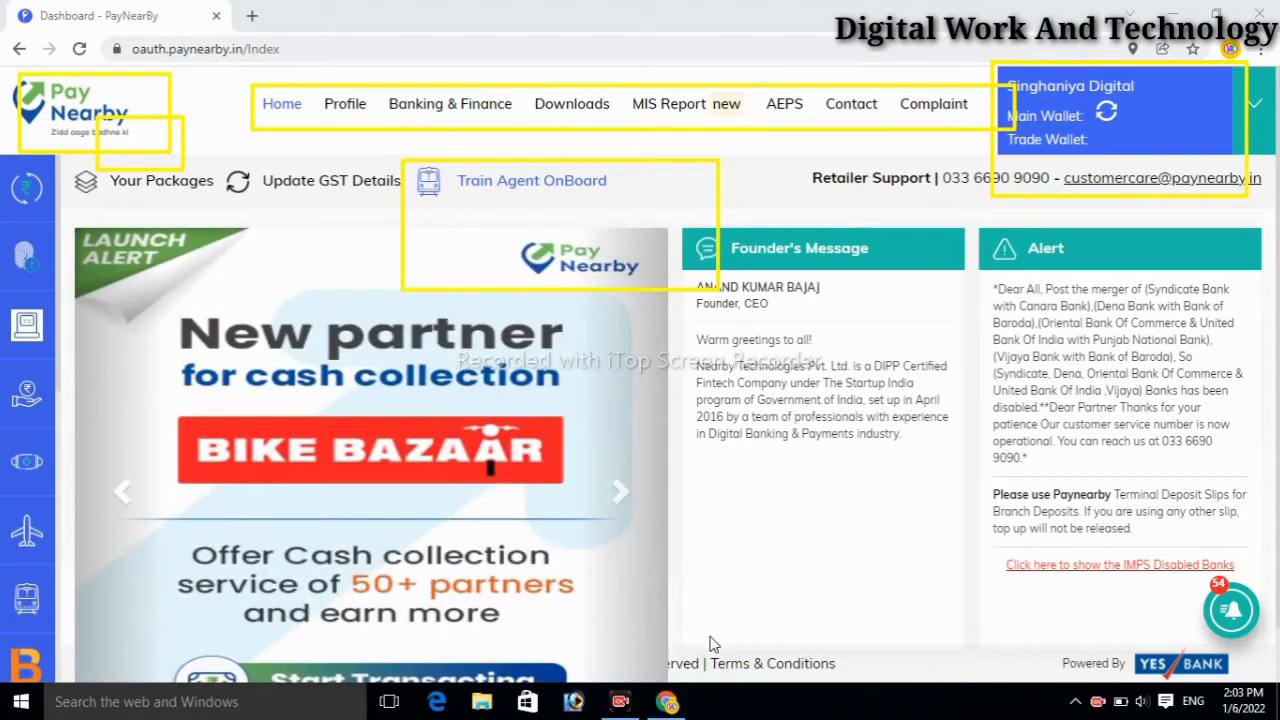
{"action": "left_click", "coordinate": [779, 673]}
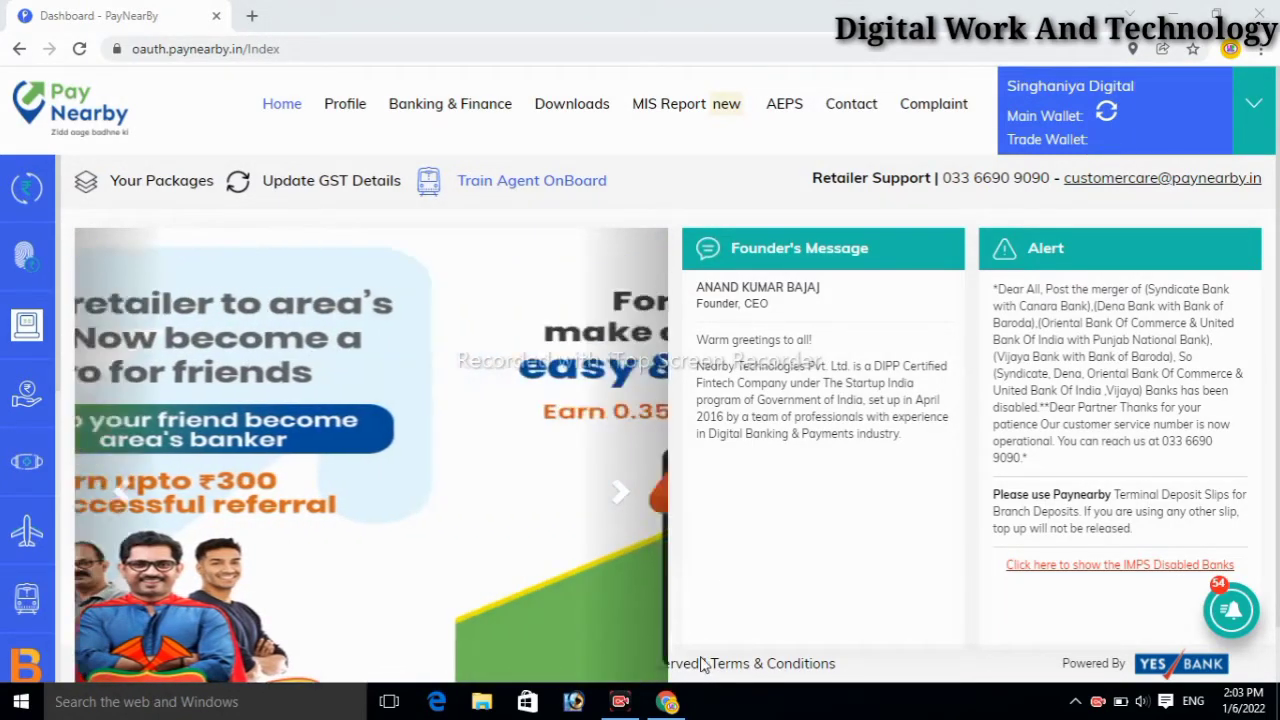
{"action": "left_click", "coordinate": [1104, 116]}
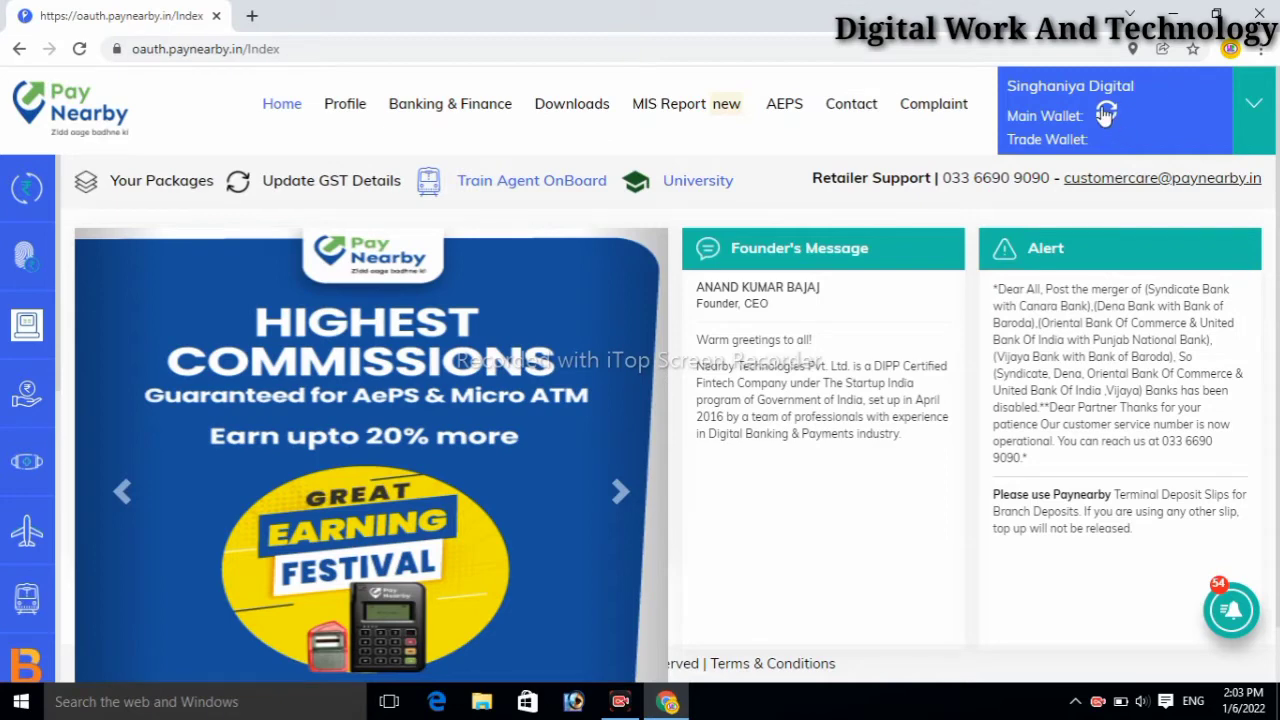
Refresh the wallets again to display Main Wallet 22.73 and Trade Wallet 5012.60
{"action": "left_click", "coordinate": [1104, 116]}
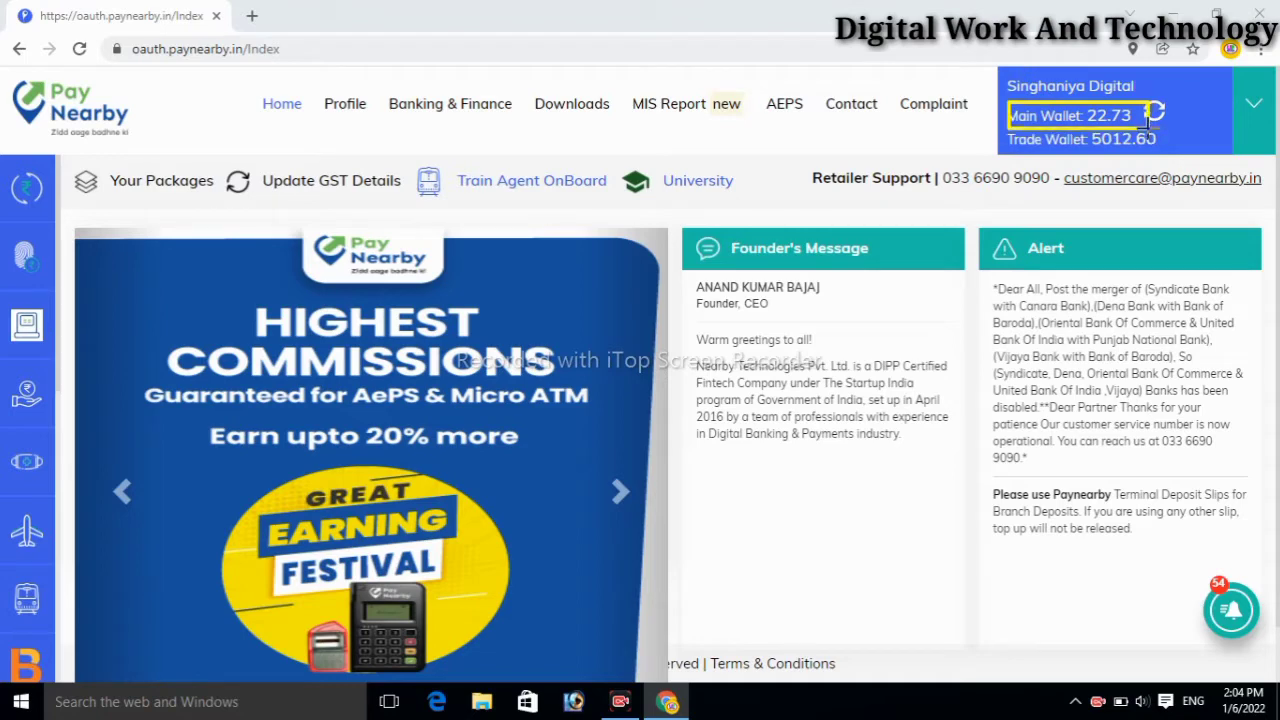
{"action": "mouse_move", "coordinate": [988, 127]}
{"action": "left_mouse_down"}
{"action": "mouse_move", "coordinate": [1203, 150]}
{"action": "mouse_move", "coordinate": [1207, 165]}
{"action": "left_mouse_up"}
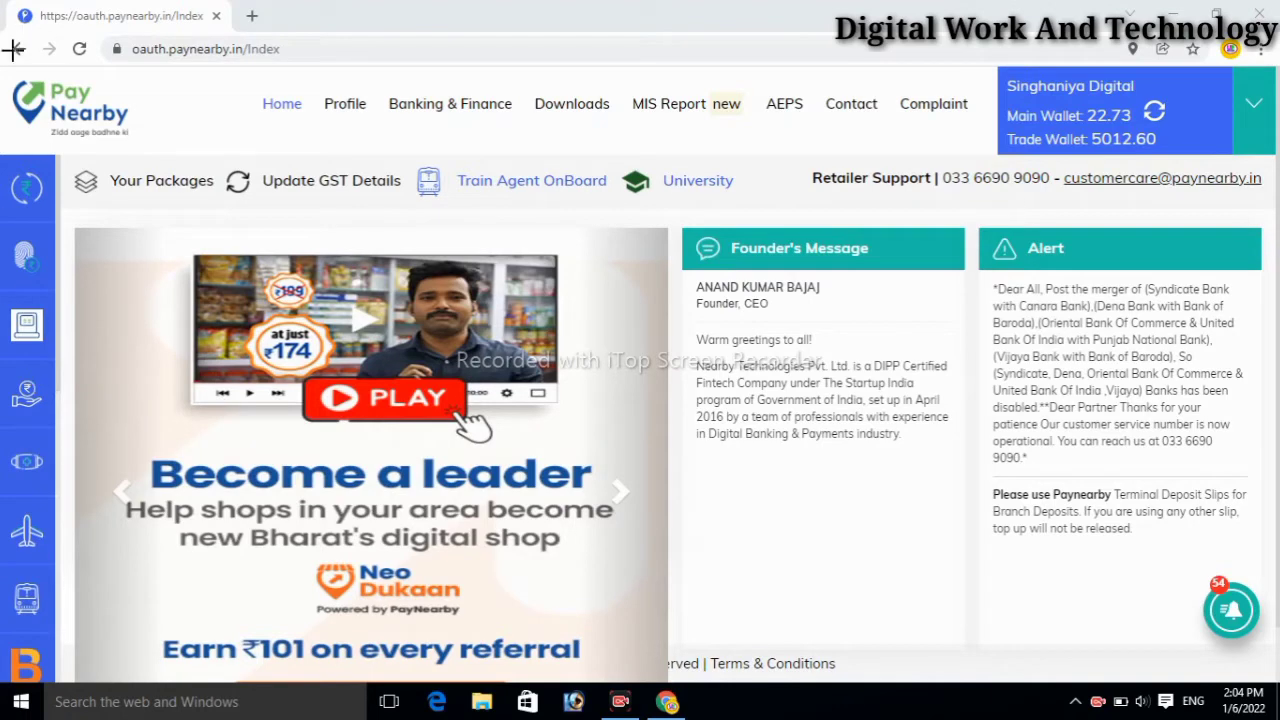
{"action": "mouse_move", "coordinate": [8, 135]}
{"action": "left_mouse_down"}
{"action": "mouse_move", "coordinate": [84, 290]}
{"action": "mouse_move", "coordinate": [85, 680]}
{"action": "left_mouse_up"}
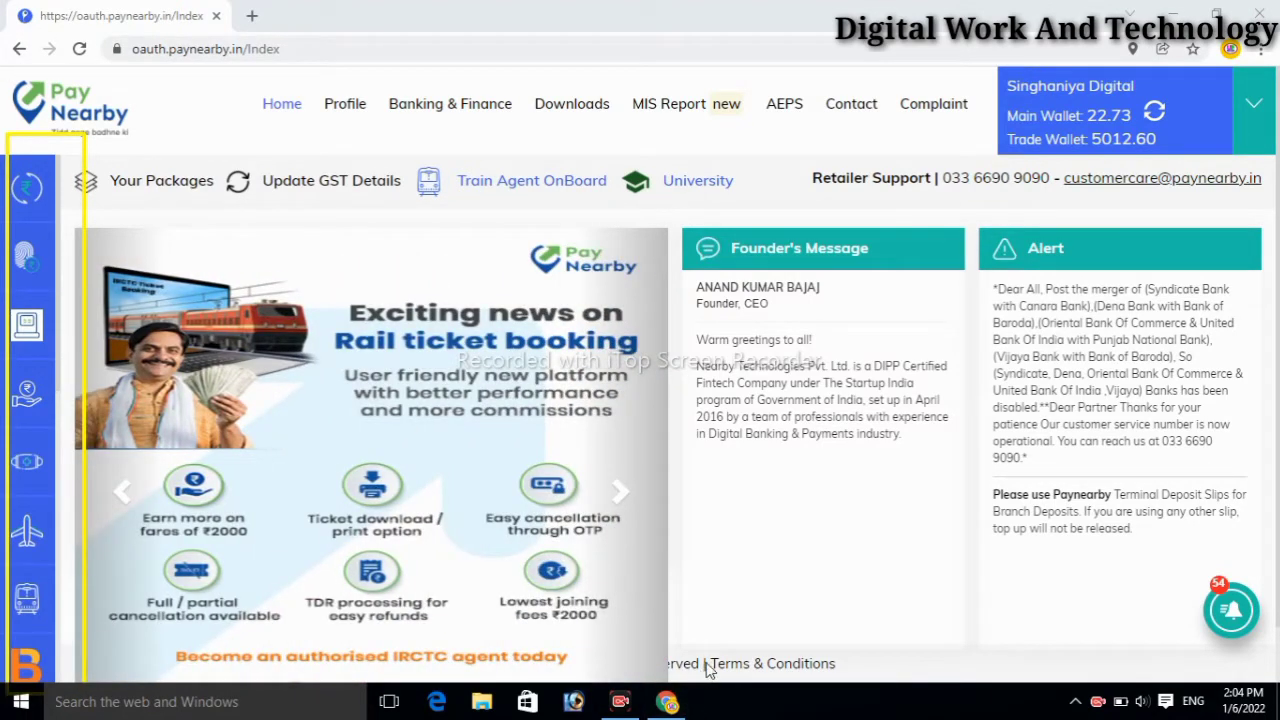
Open the AEPS dropdown listing Move to Bank and Redeem AEPS Topup
{"action": "mouse_move", "coordinate": [28, 255]}
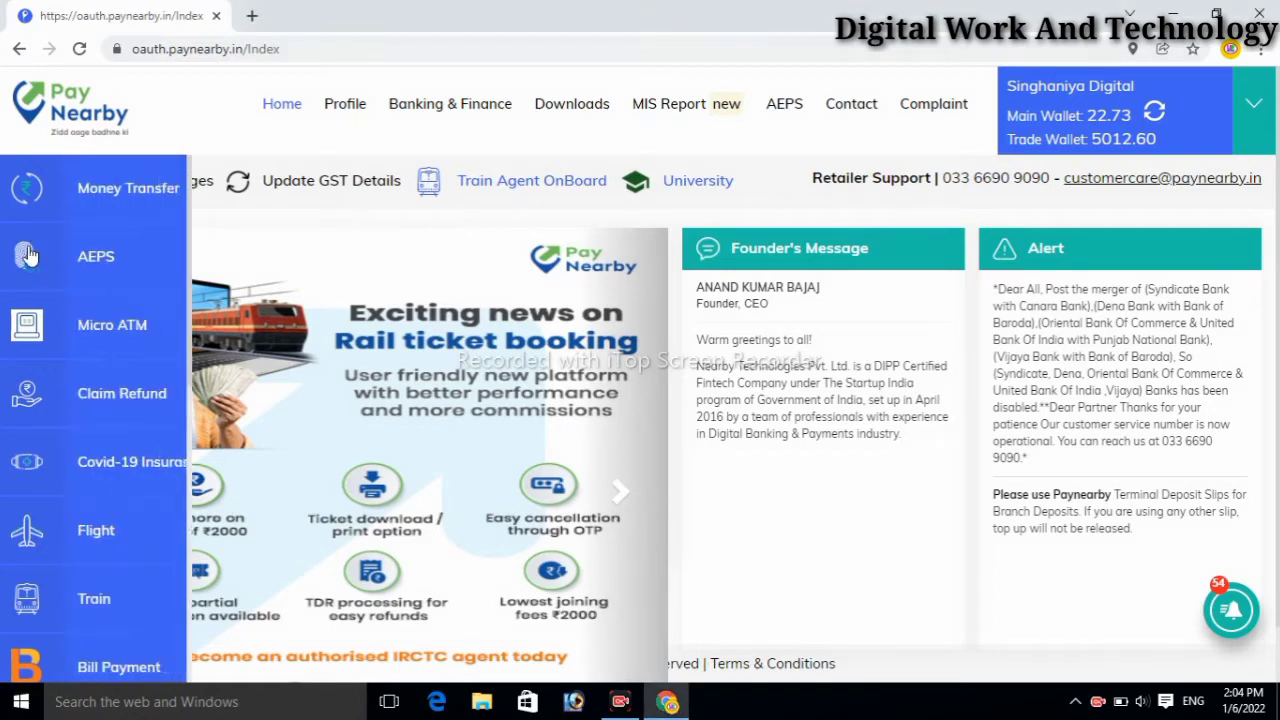
{"action": "left_click_drag", "start_coordinate": [224, 279], "coordinate": [220, 253]}
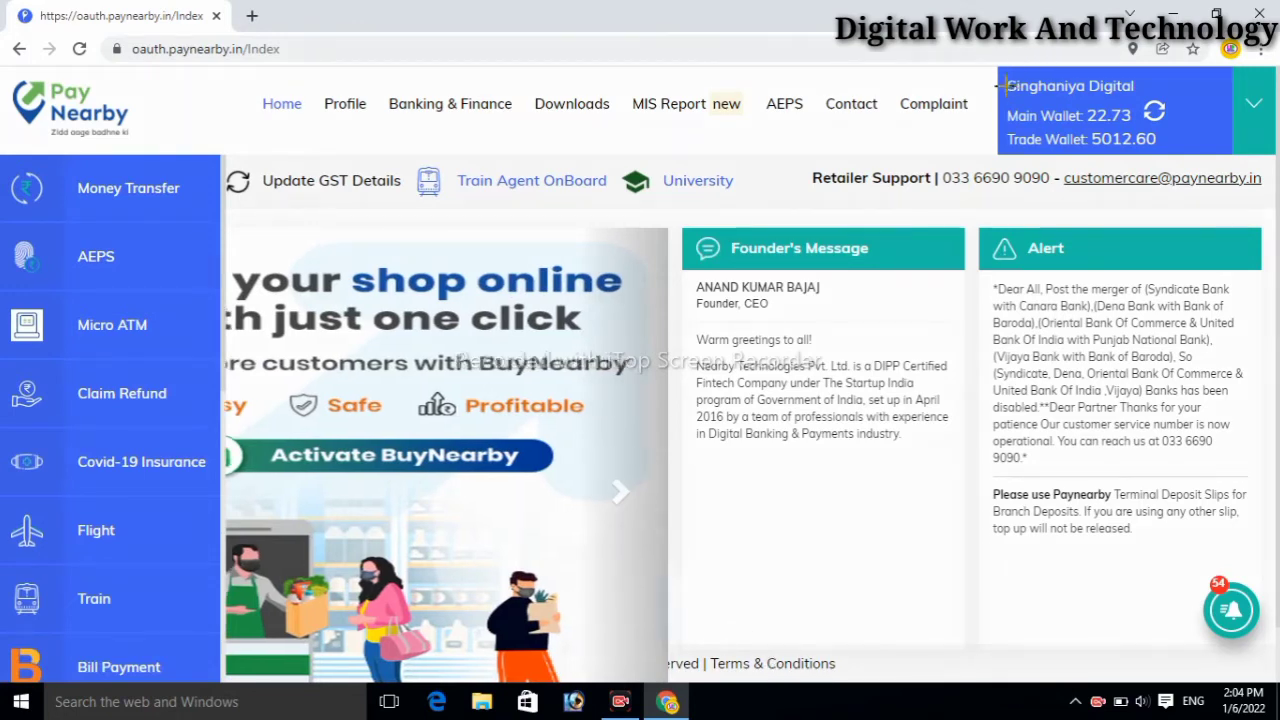
{"action": "left_click_drag", "start_coordinate": [1004, 87], "coordinate": [1188, 152]}
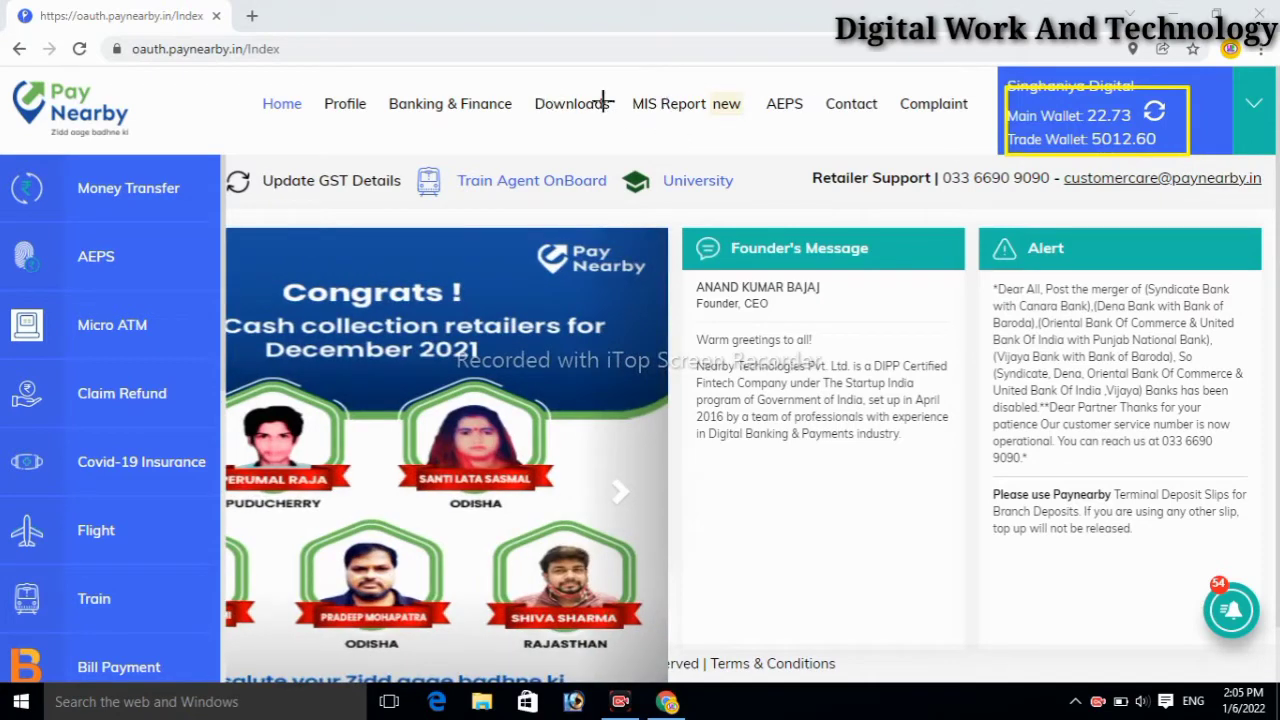
{"action": "left_click_drag", "start_coordinate": [762, 89], "coordinate": [823, 145]}
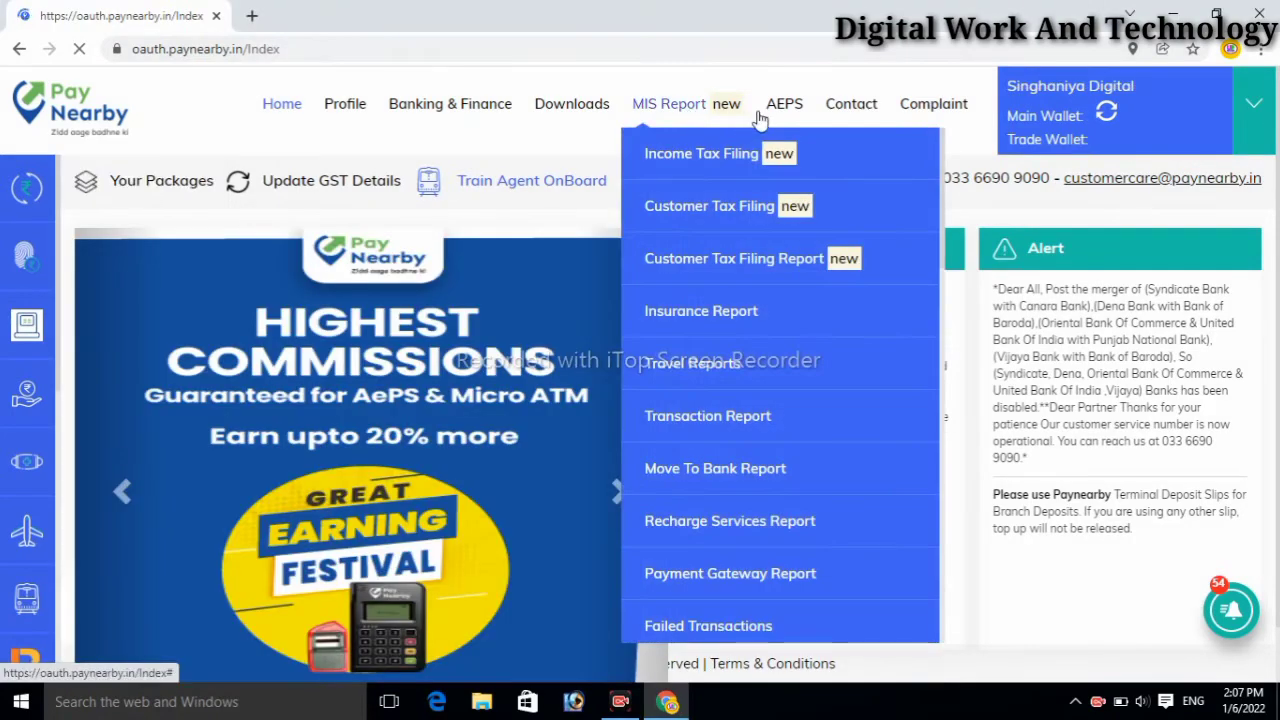
{"action": "mouse_move", "coordinate": [785, 115]}
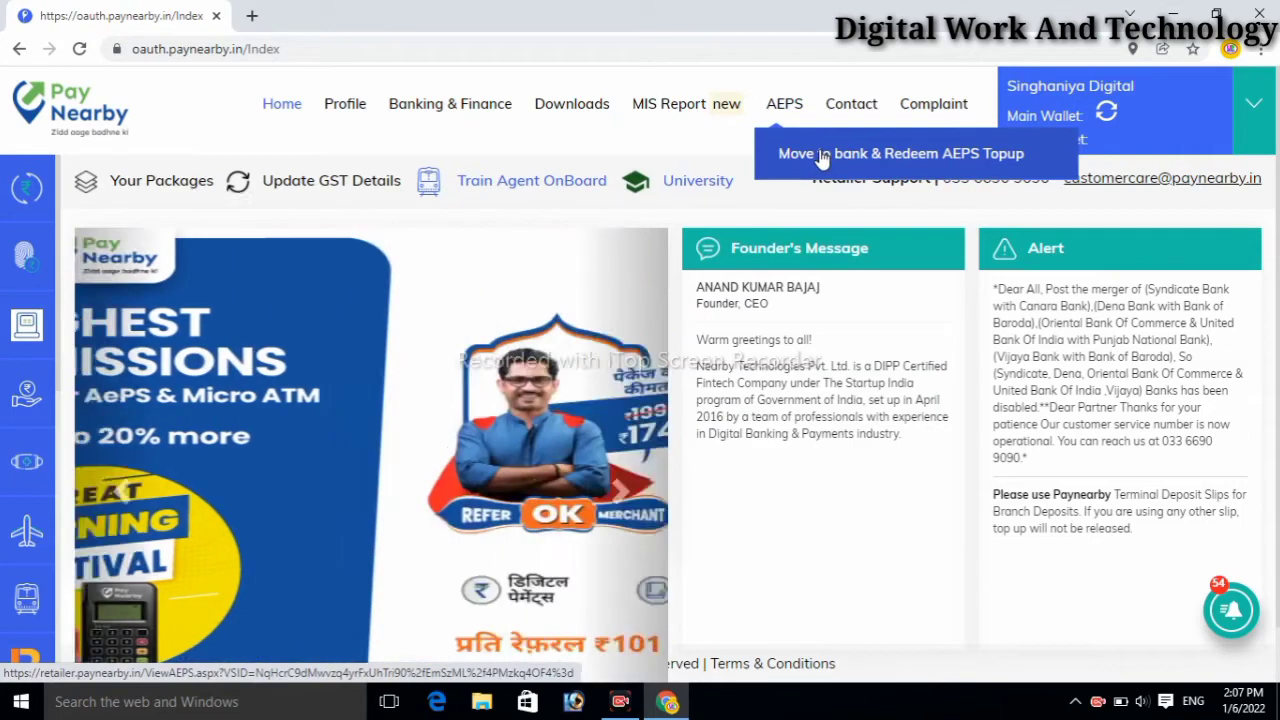
Open Redeem AEPS to view the 5012.60 Aadhaar ATM balance and the Topup field
{"action": "left_click", "coordinate": [822, 157]}
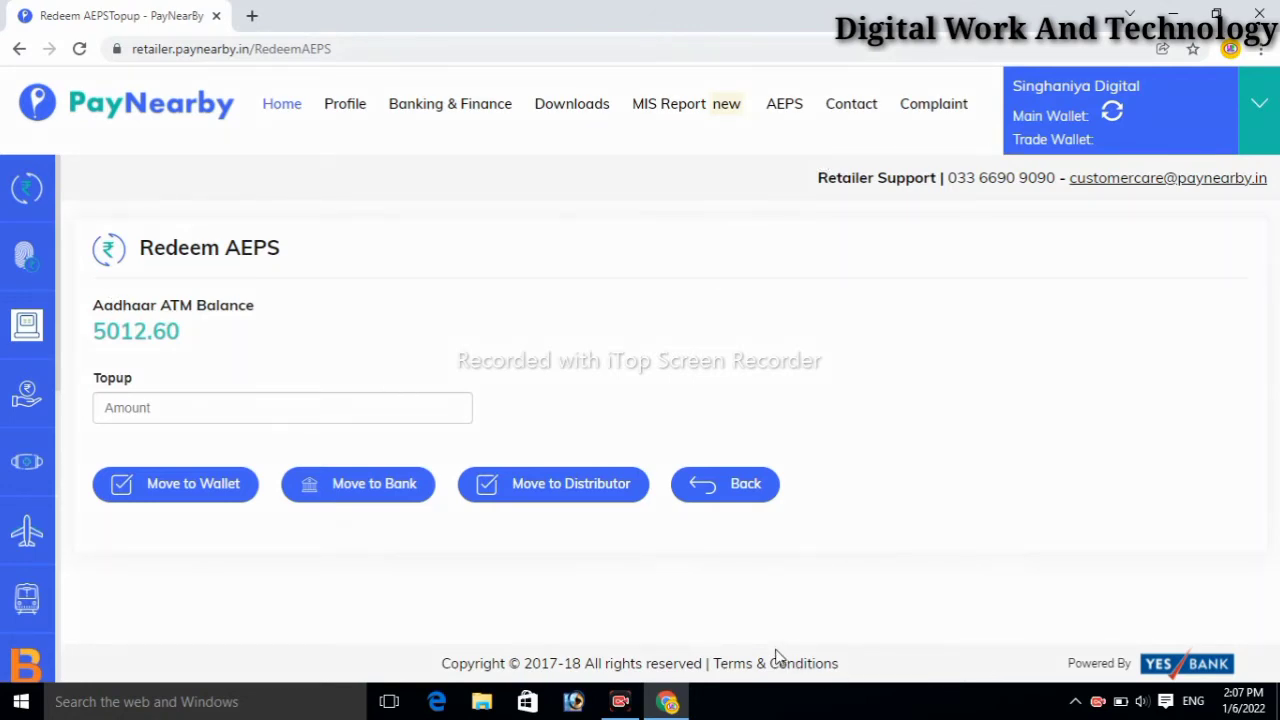
{"action": "left_click_drag", "start_coordinate": [79, 292], "coordinate": [260, 355]}
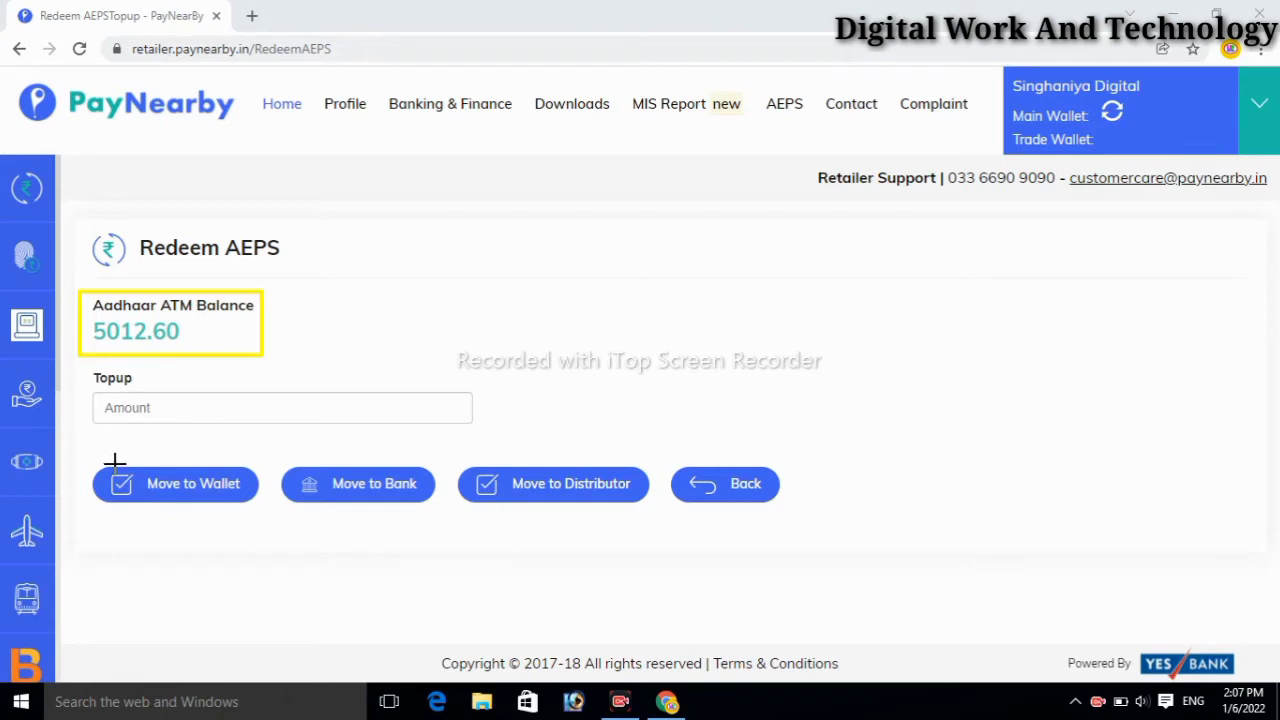
{"action": "left_click_drag", "start_coordinate": [114, 463], "coordinate": [248, 516]}
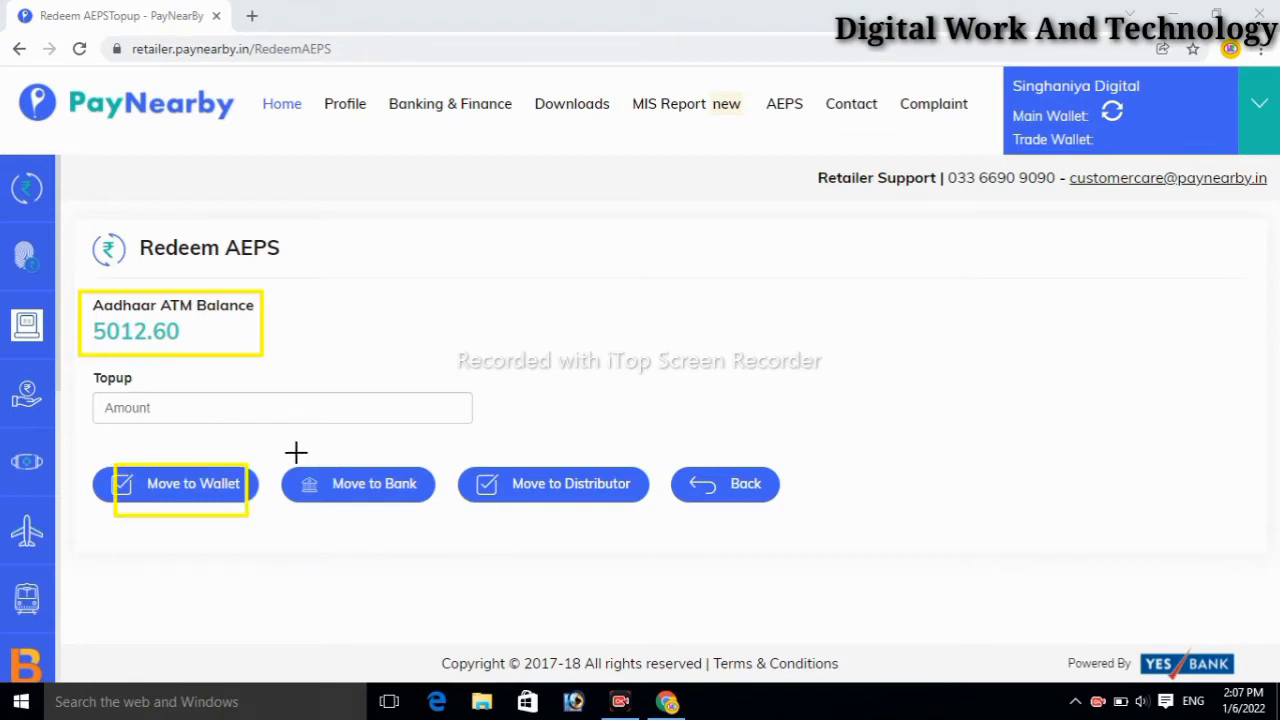
{"action": "mouse_move", "coordinate": [296, 452]}
{"action": "left_mouse_down"}
{"action": "mouse_move", "coordinate": [460, 525]}
{"action": "mouse_move", "coordinate": [465, 541]}
{"action": "left_mouse_up"}
{"action": "mouse_move", "coordinate": [280, 644]}
{"action": "left_mouse_down"}
{"action": "mouse_move", "coordinate": [366, 658]}
{"action": "mouse_move", "coordinate": [412, 607]}
{"action": "left_mouse_up"}
{"action": "left_click_drag", "start_coordinate": [471, 454], "coordinate": [661, 522]}
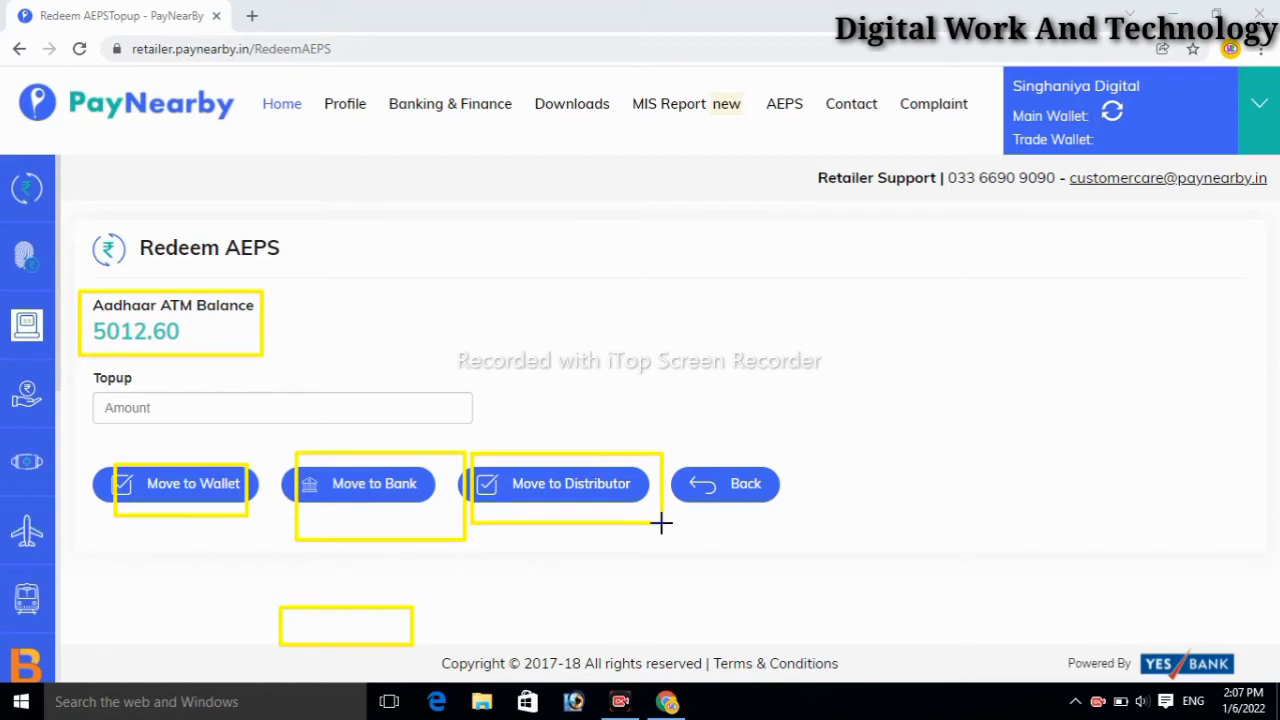
{"action": "left_click_drag", "start_coordinate": [683, 453], "coordinate": [809, 545]}
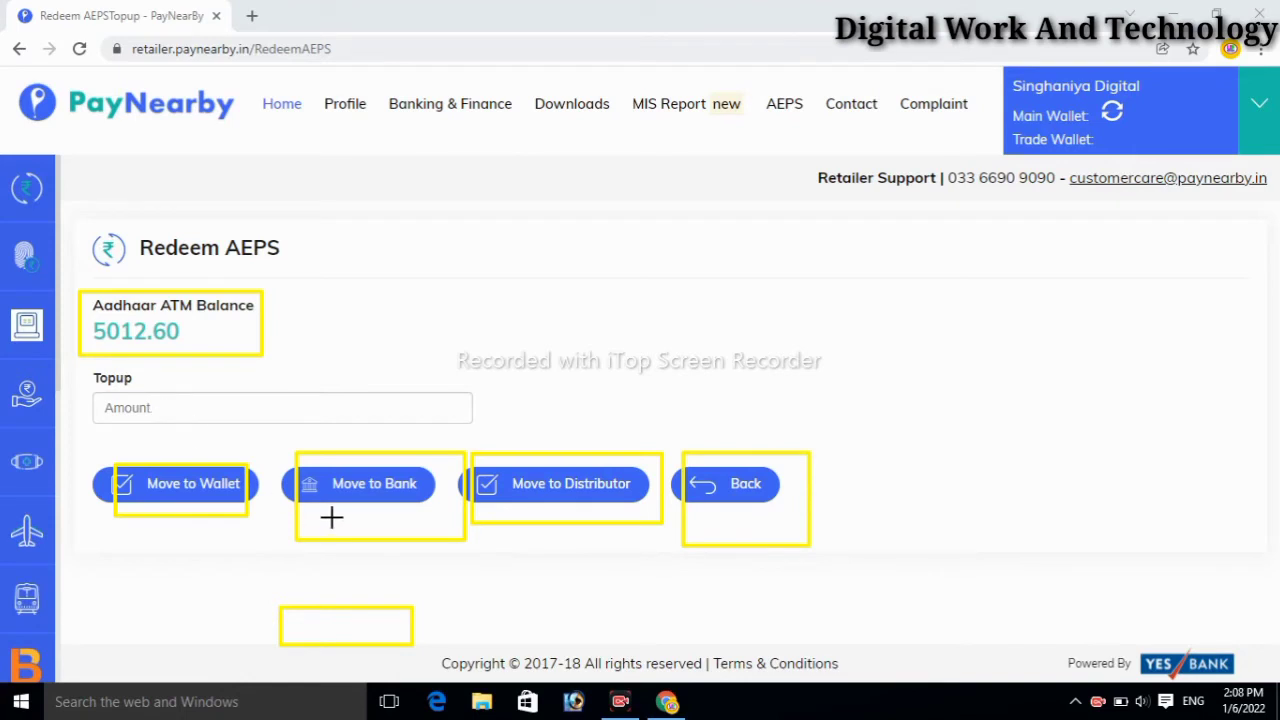
{"action": "key", "text": "Escape"}
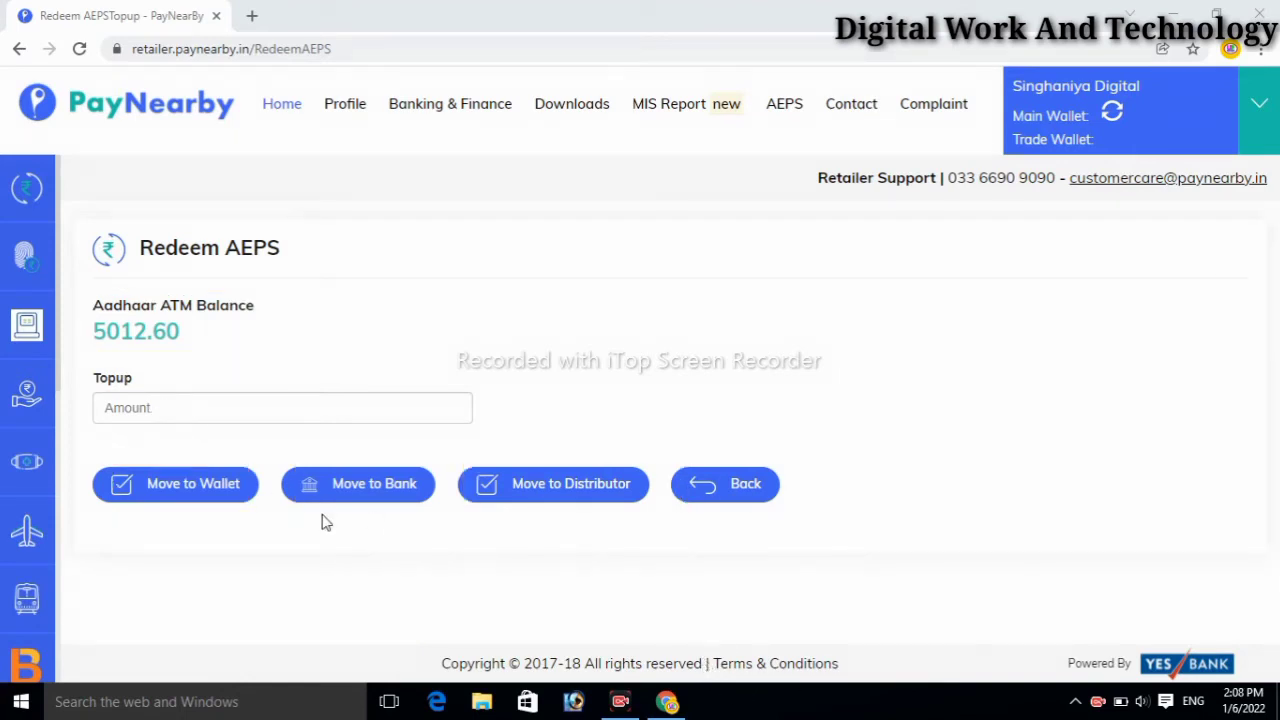
Enter 5012 as the topup amount and choose Move to Bank
{"action": "left_click", "coordinate": [186, 401]}
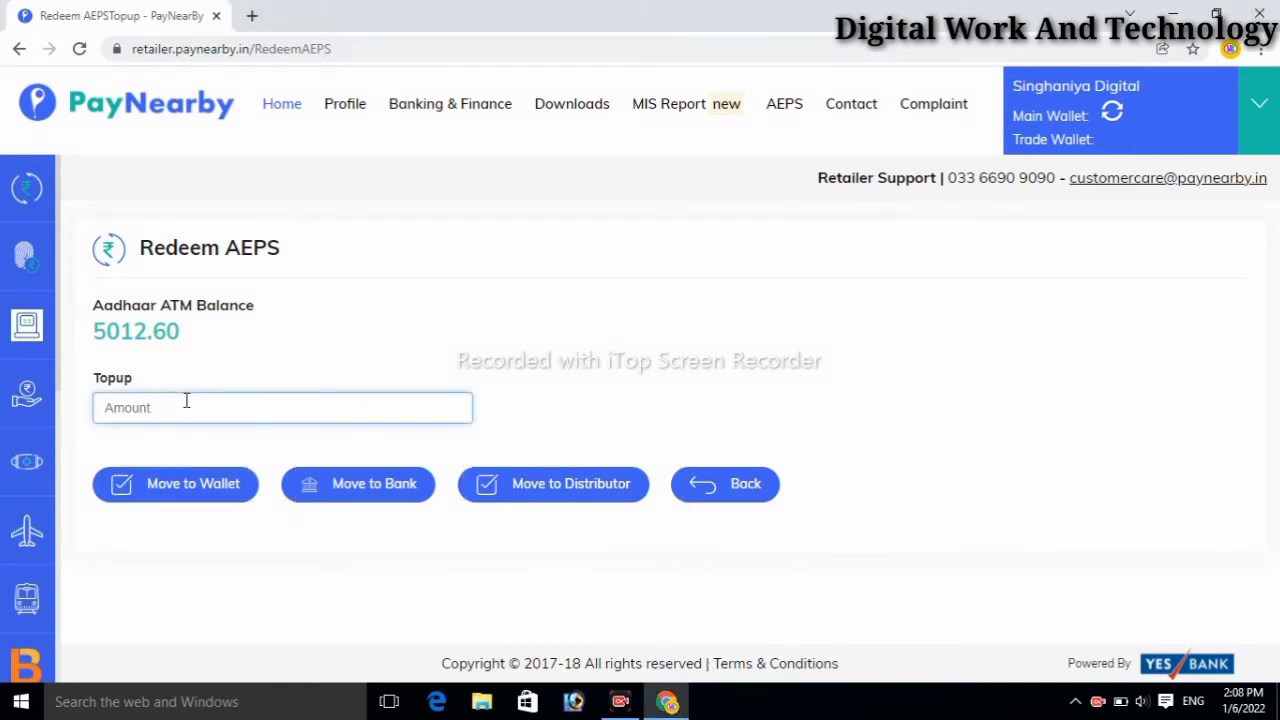
{"action": "type", "text": "5012"}
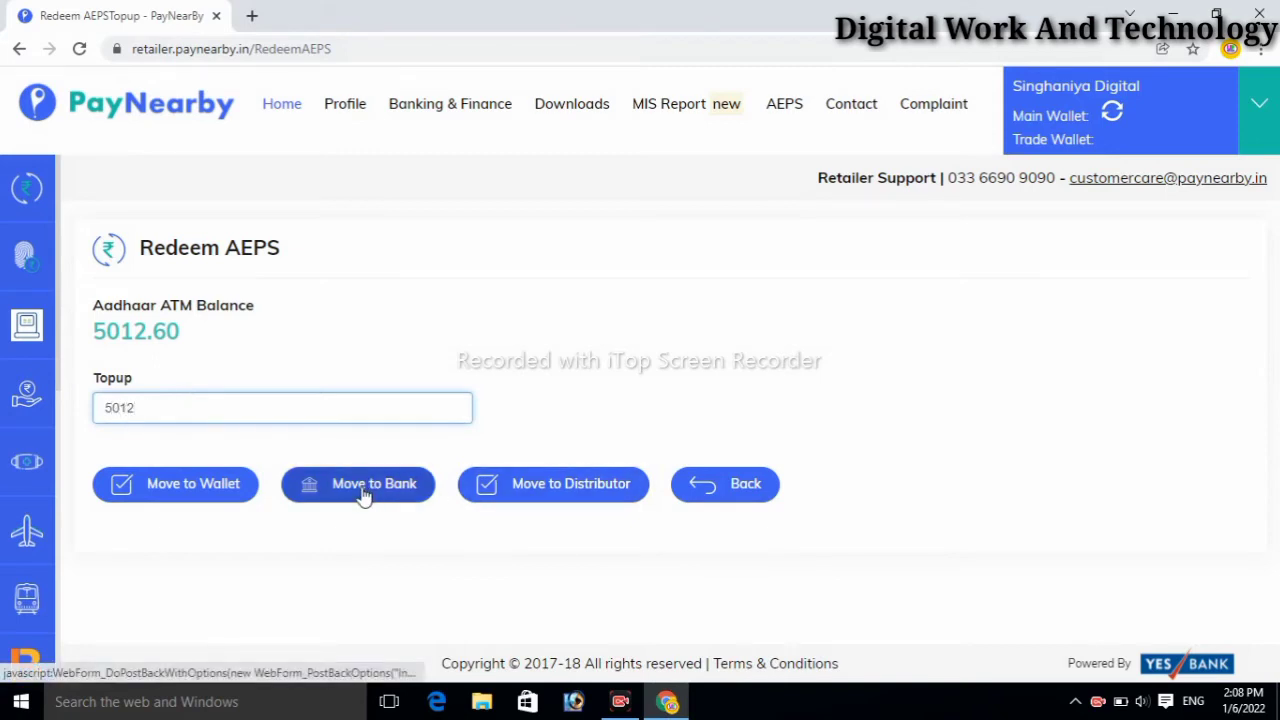
{"action": "left_click", "coordinate": [365, 490]}
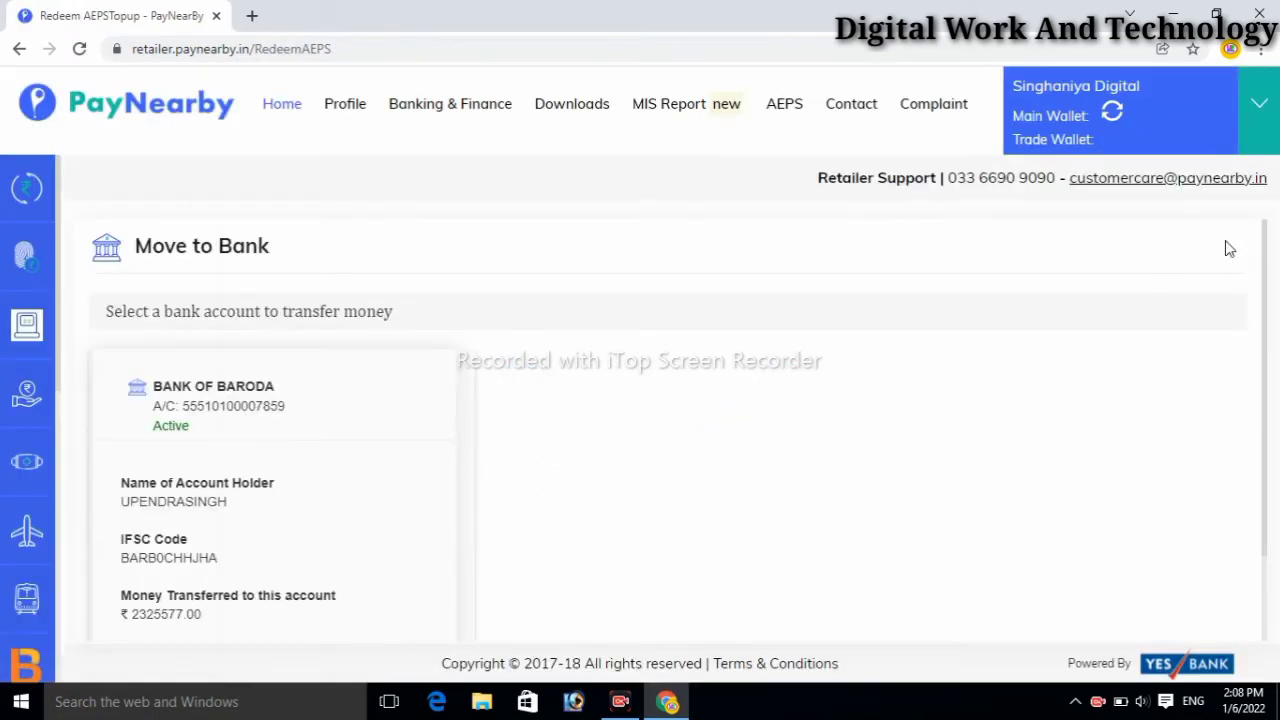
Pick the saved Bank of Baroda account as the transfer destination
{"action": "left_click_drag", "start_coordinate": [1268, 318], "coordinate": [1275, 385]}
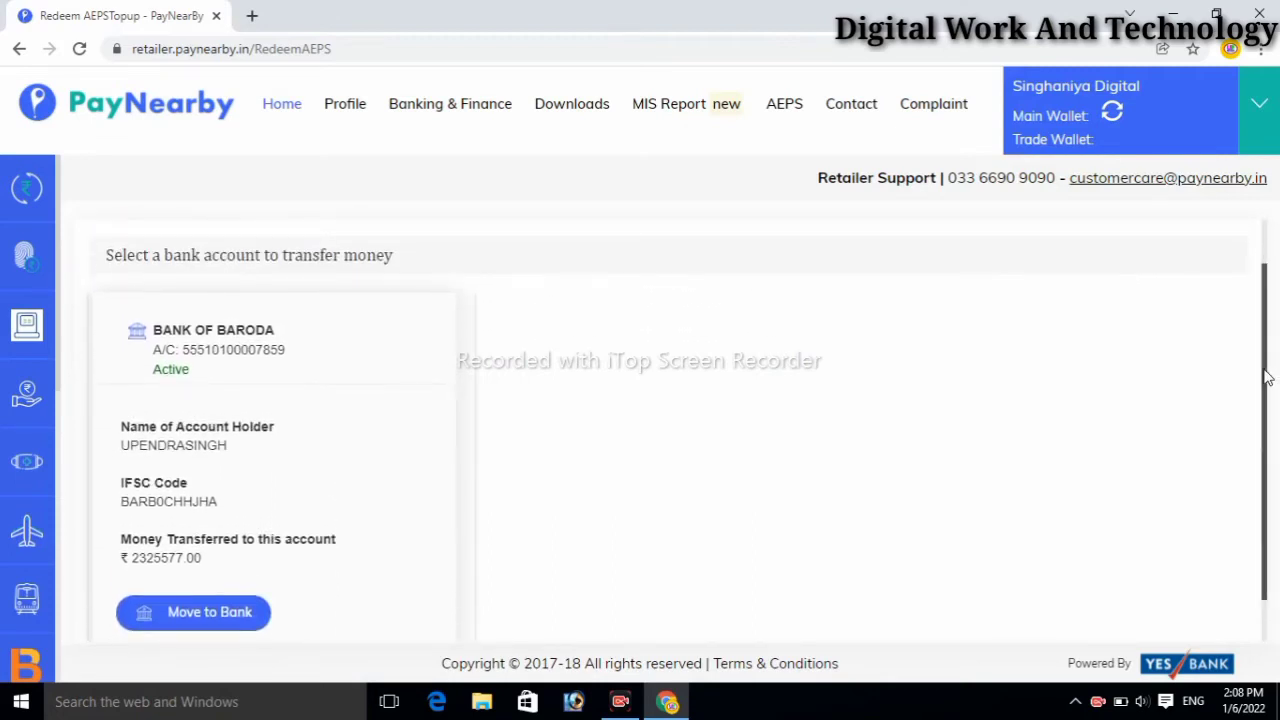
{"action": "left_click_drag", "start_coordinate": [1265, 373], "coordinate": [1275, 414]}
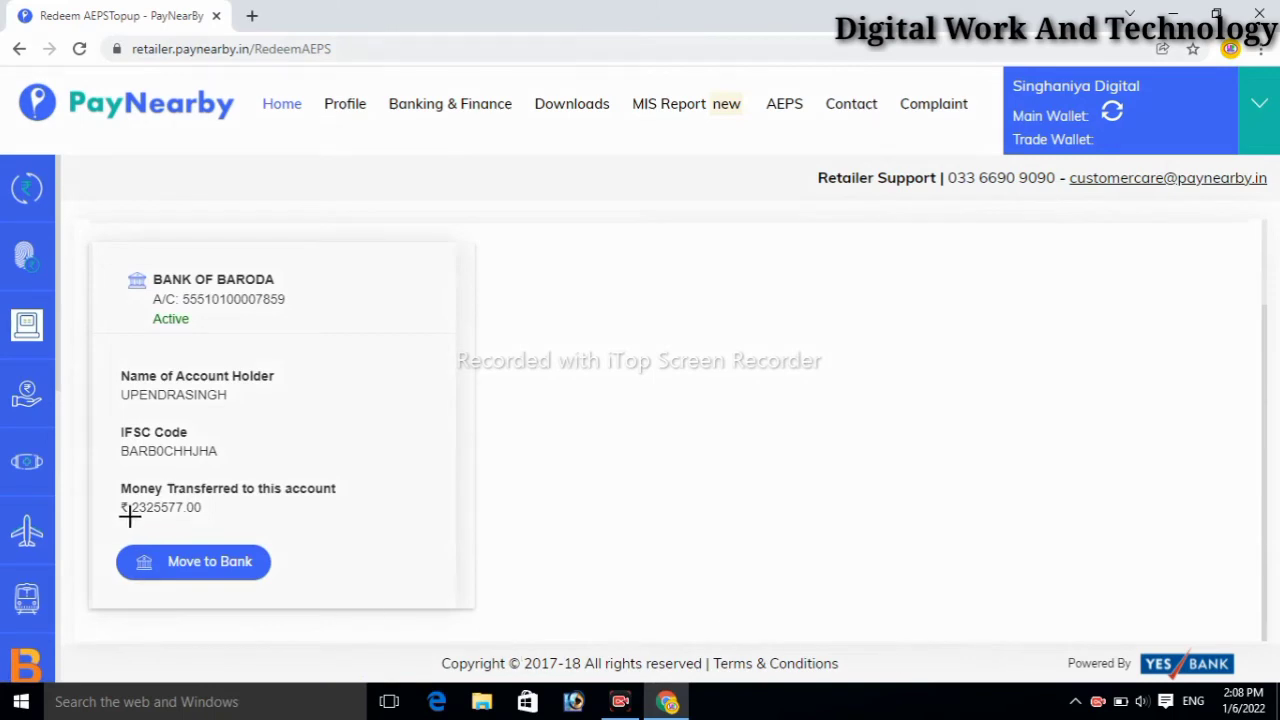
{"action": "left_click_drag", "start_coordinate": [112, 534], "coordinate": [184, 550]}
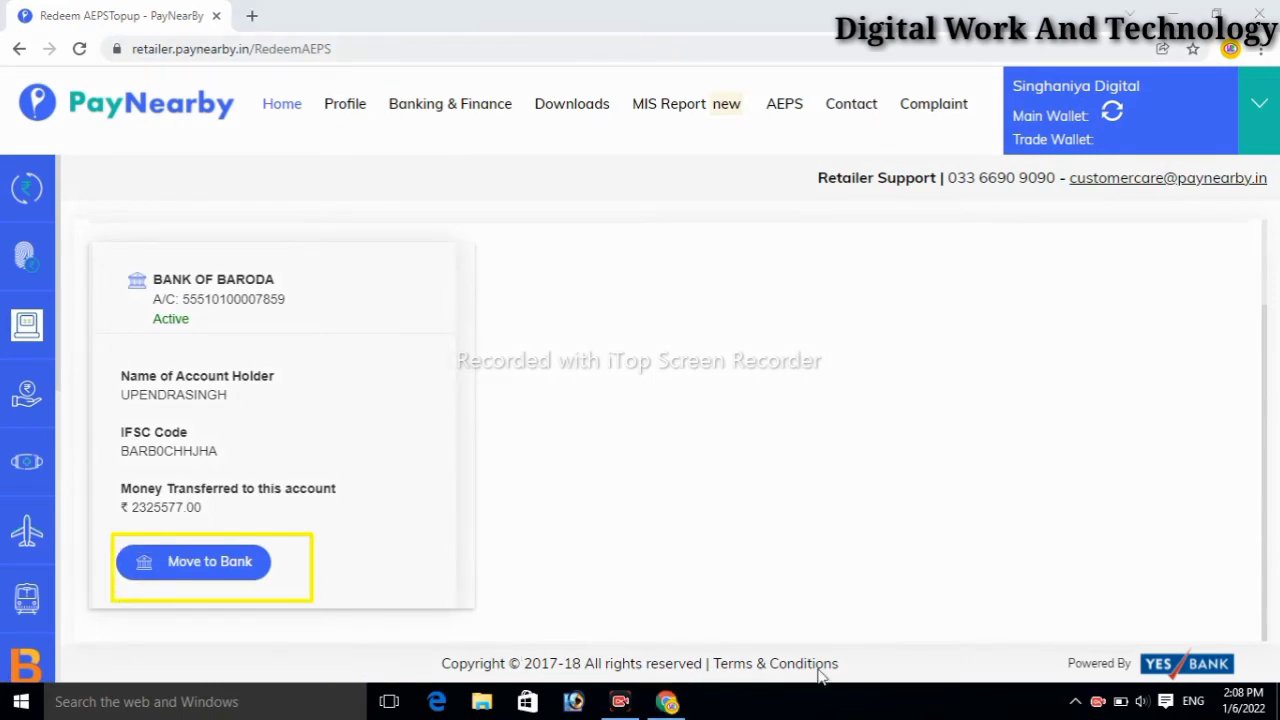
{"action": "left_click", "coordinate": [255, 562]}
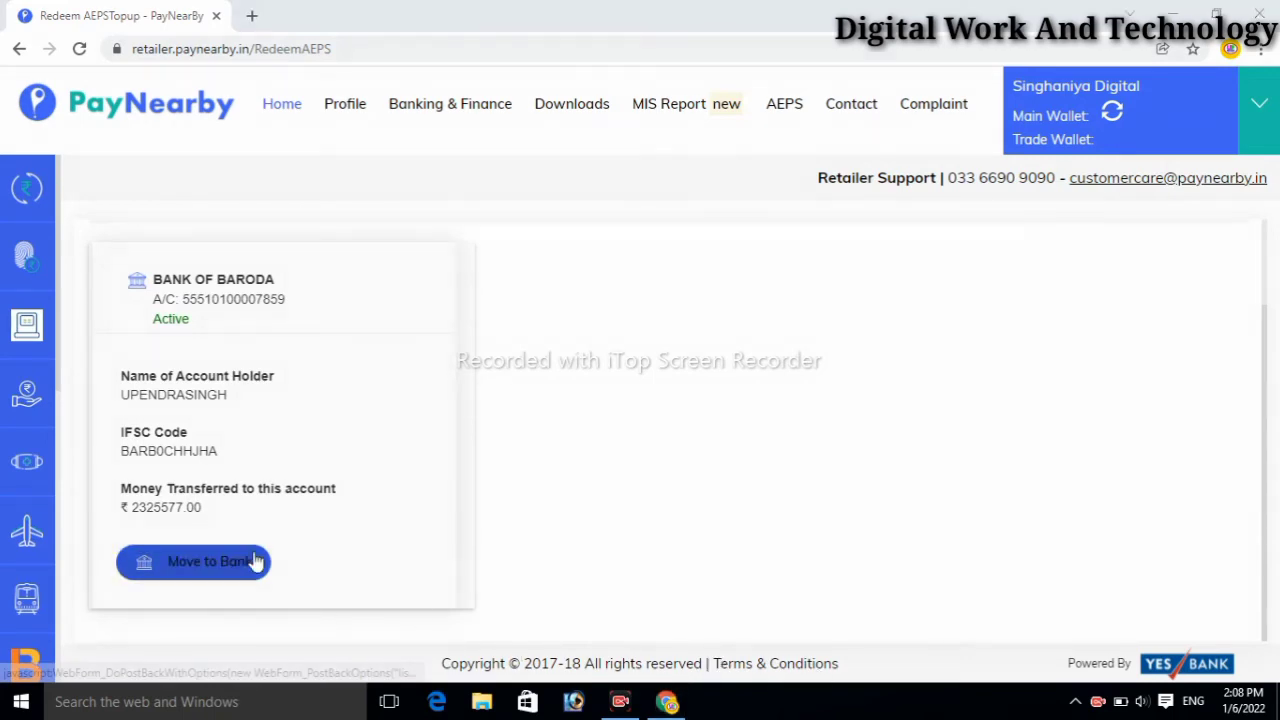
{"action": "left_click", "coordinate": [180, 565]}
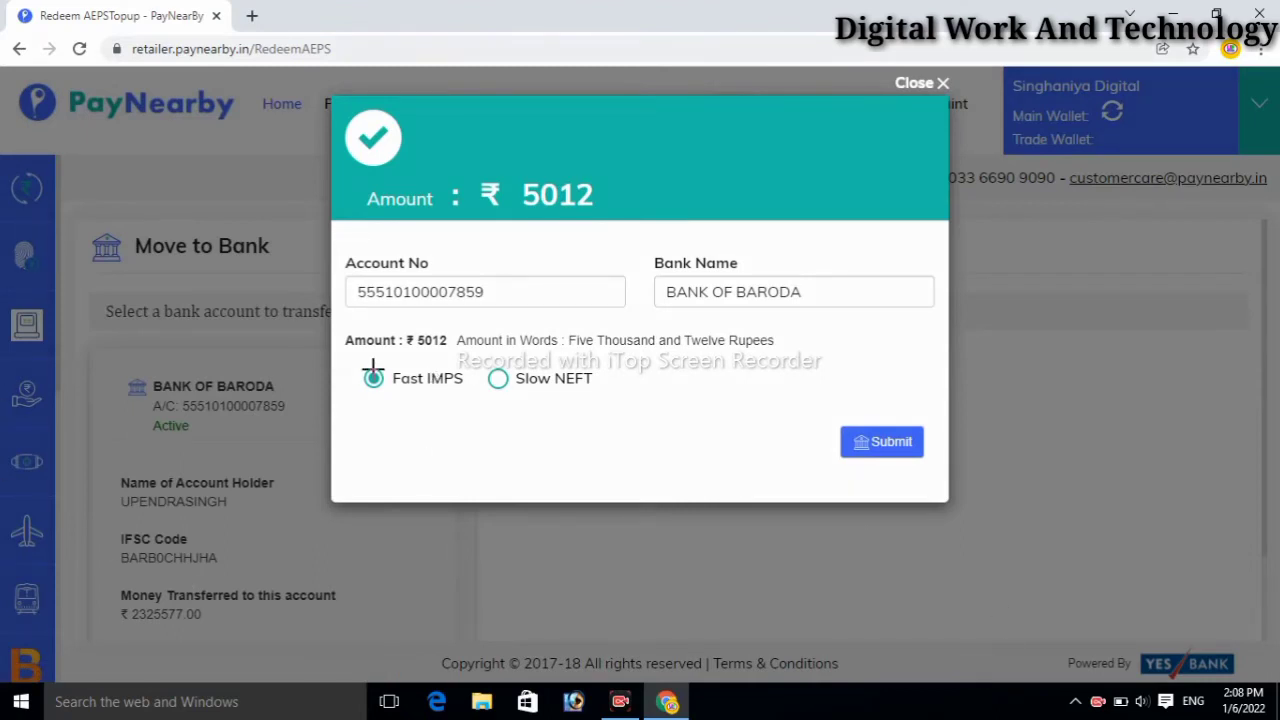
Submit the ₹5012 transfer with Fast IMPS as the payment mode
{"action": "mouse_move", "coordinate": [365, 377]}
{"action": "left_mouse_down"}
{"action": "mouse_move", "coordinate": [490, 380]}
{"action": "mouse_move", "coordinate": [473, 398]}
{"action": "left_mouse_up"}
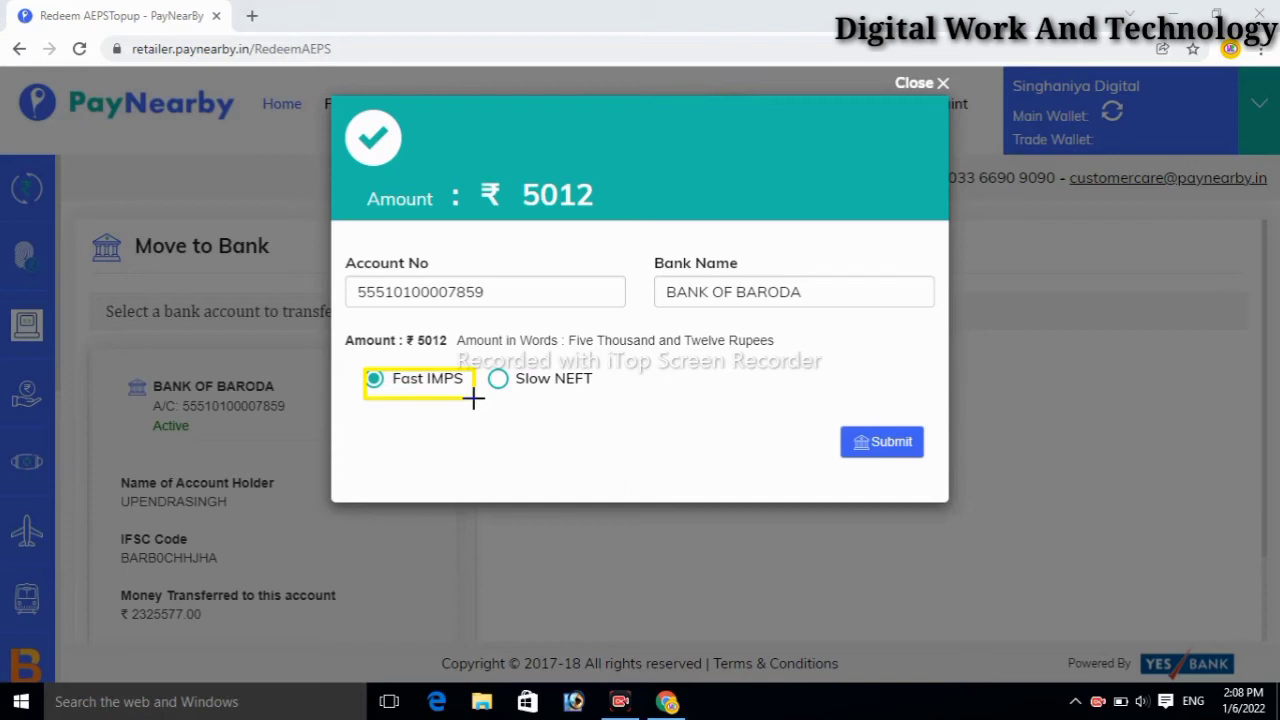
{"action": "left_click_drag", "start_coordinate": [485, 355], "coordinate": [603, 399]}
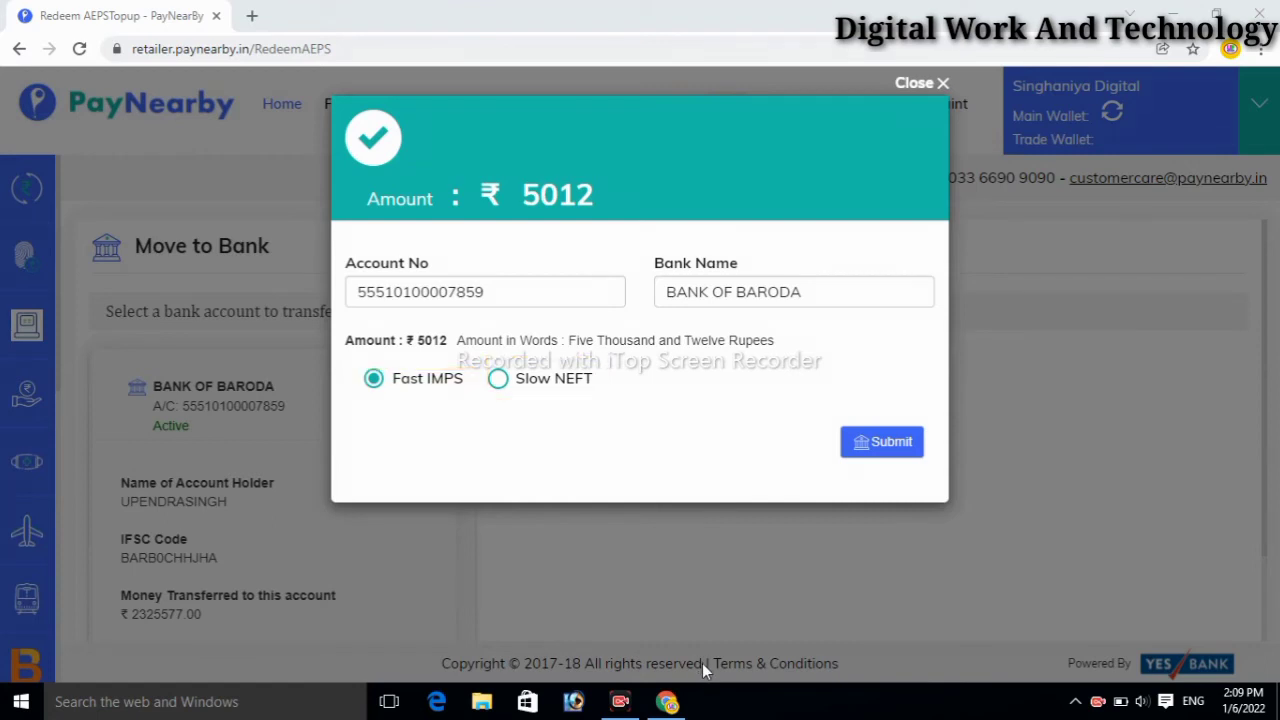
{"action": "left_click", "coordinate": [895, 450]}
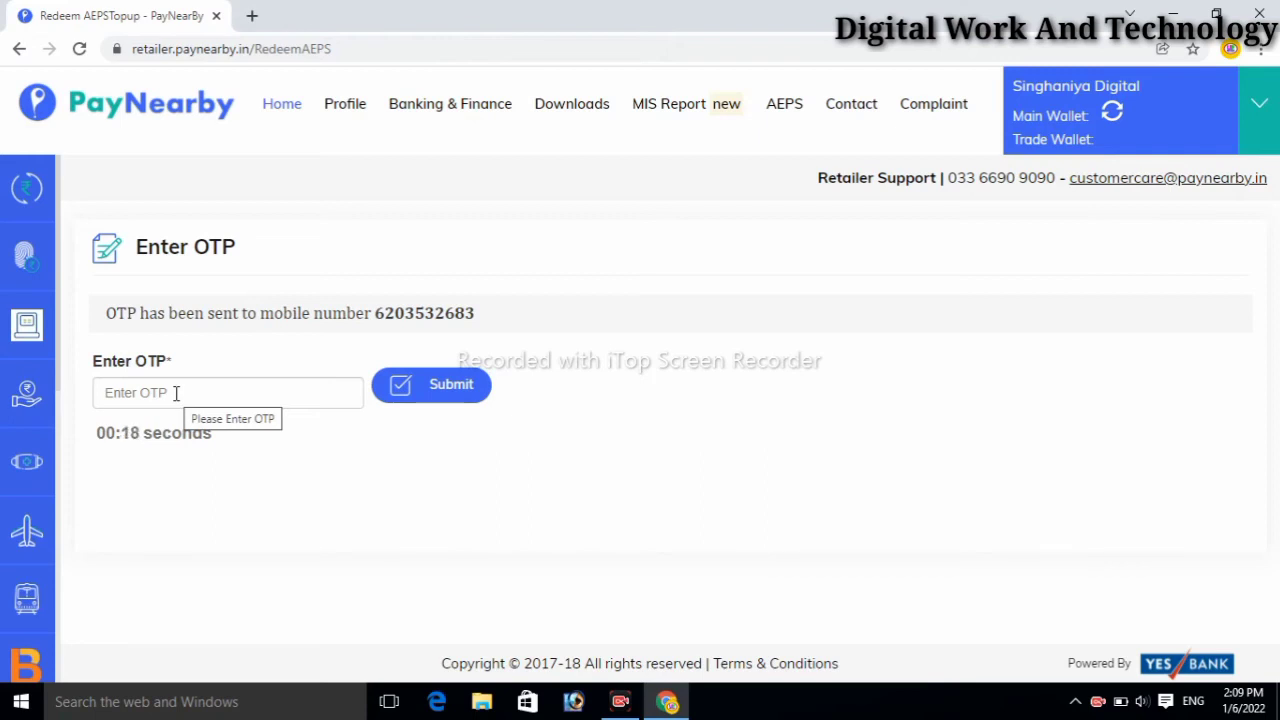
Enter the OTP received on the mobile and submit it to confirm the ₹5012 transfer
{"action": "left_click", "coordinate": [176, 393]}
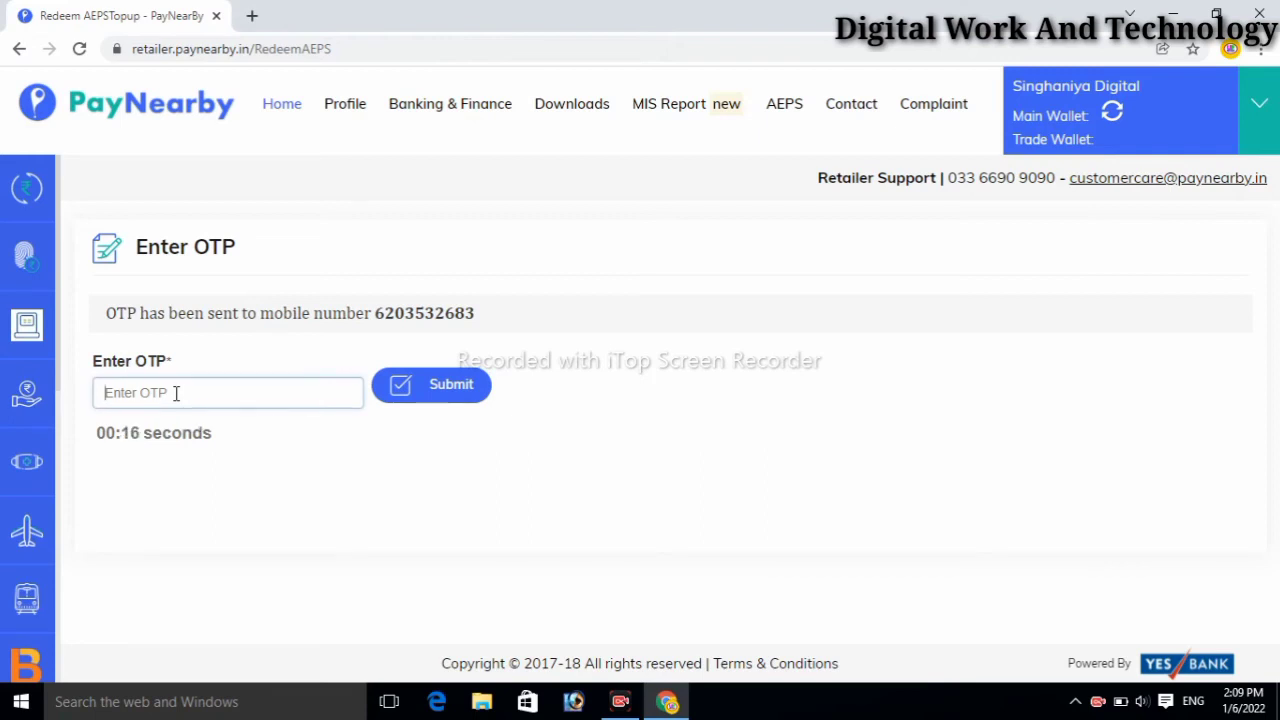
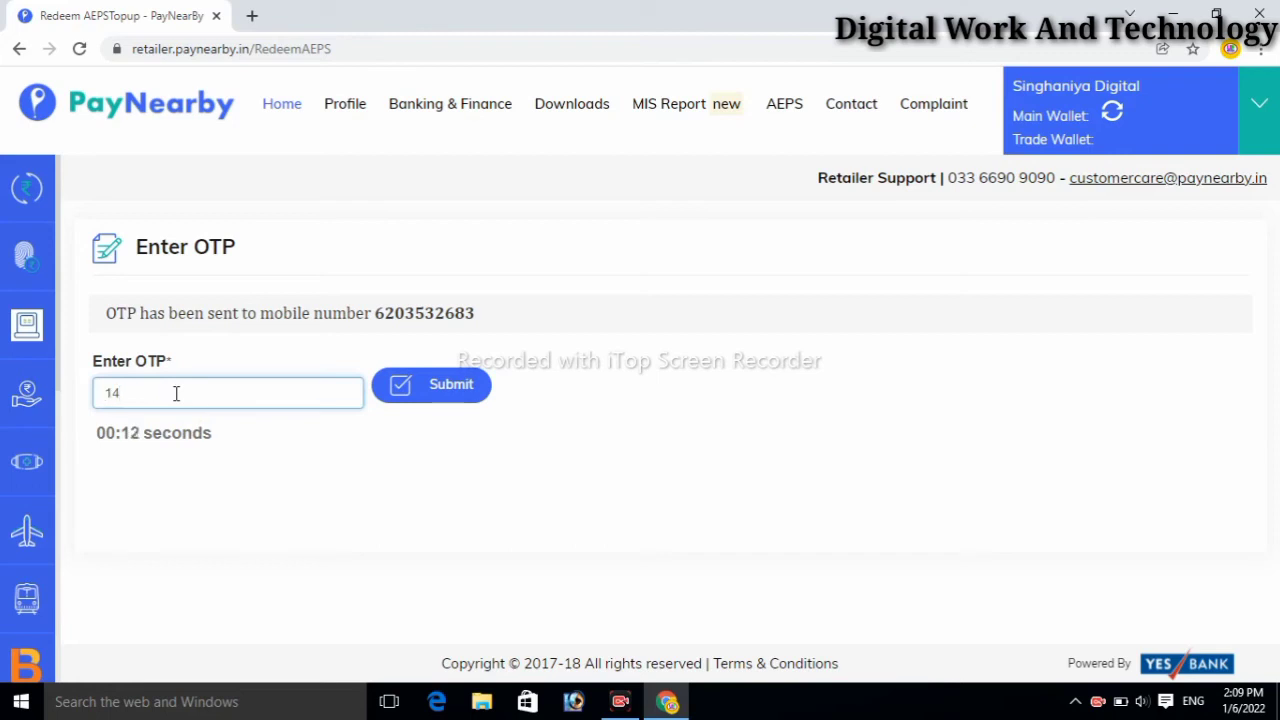
{"action": "left_click", "coordinate": [450, 384]}
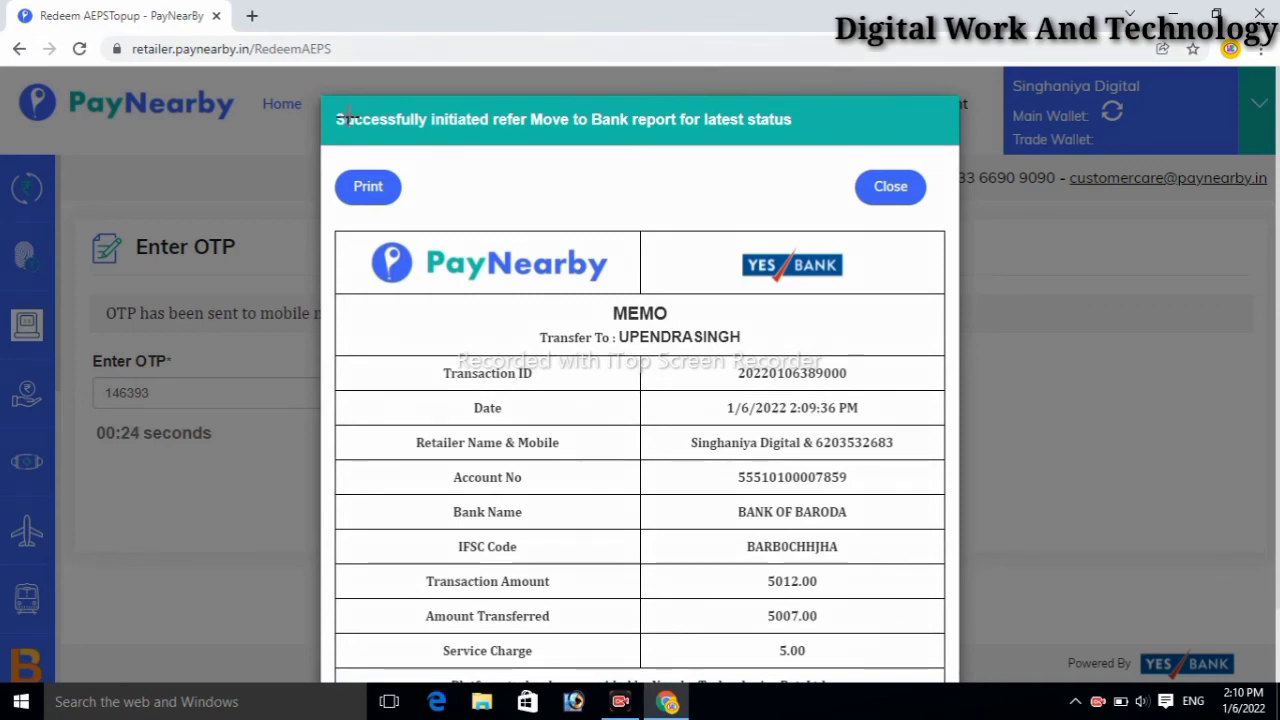
{"action": "mouse_move", "coordinate": [338, 108]}
{"action": "left_mouse_down"}
{"action": "mouse_move", "coordinate": [529, 161]}
{"action": "mouse_move", "coordinate": [801, 137]}
{"action": "left_mouse_up"}
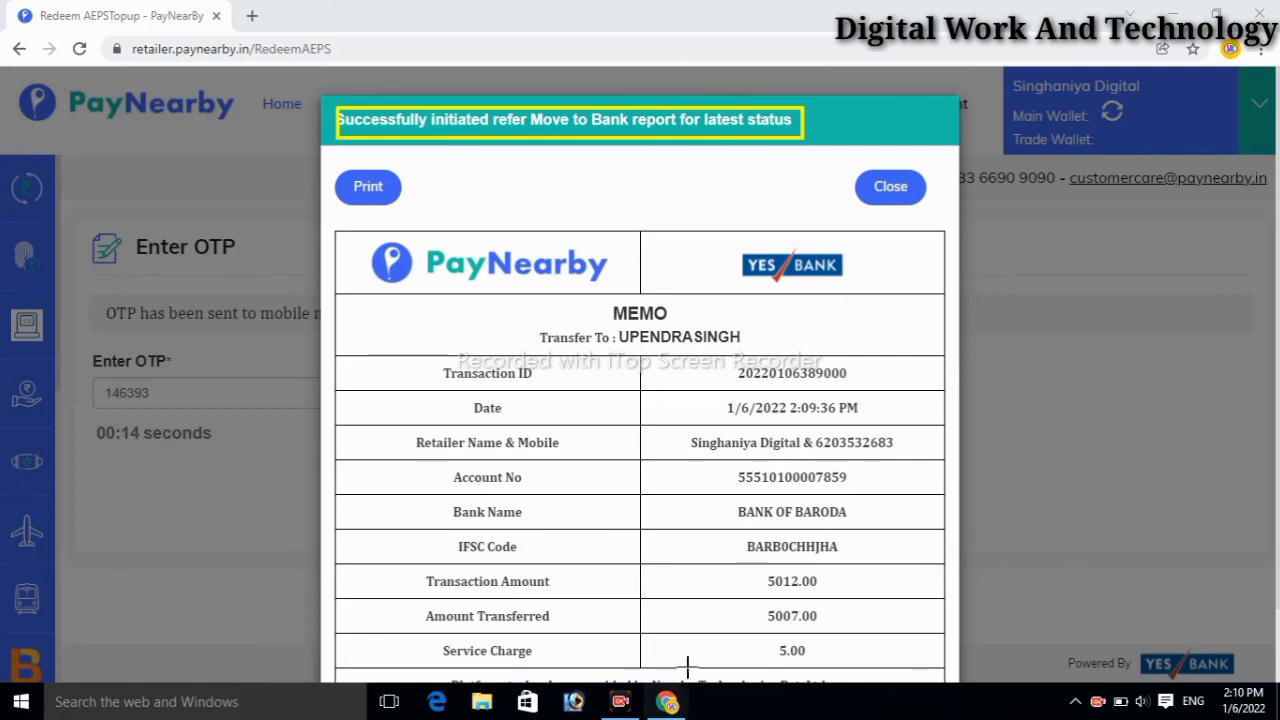
{"action": "key", "text": "Escape"}
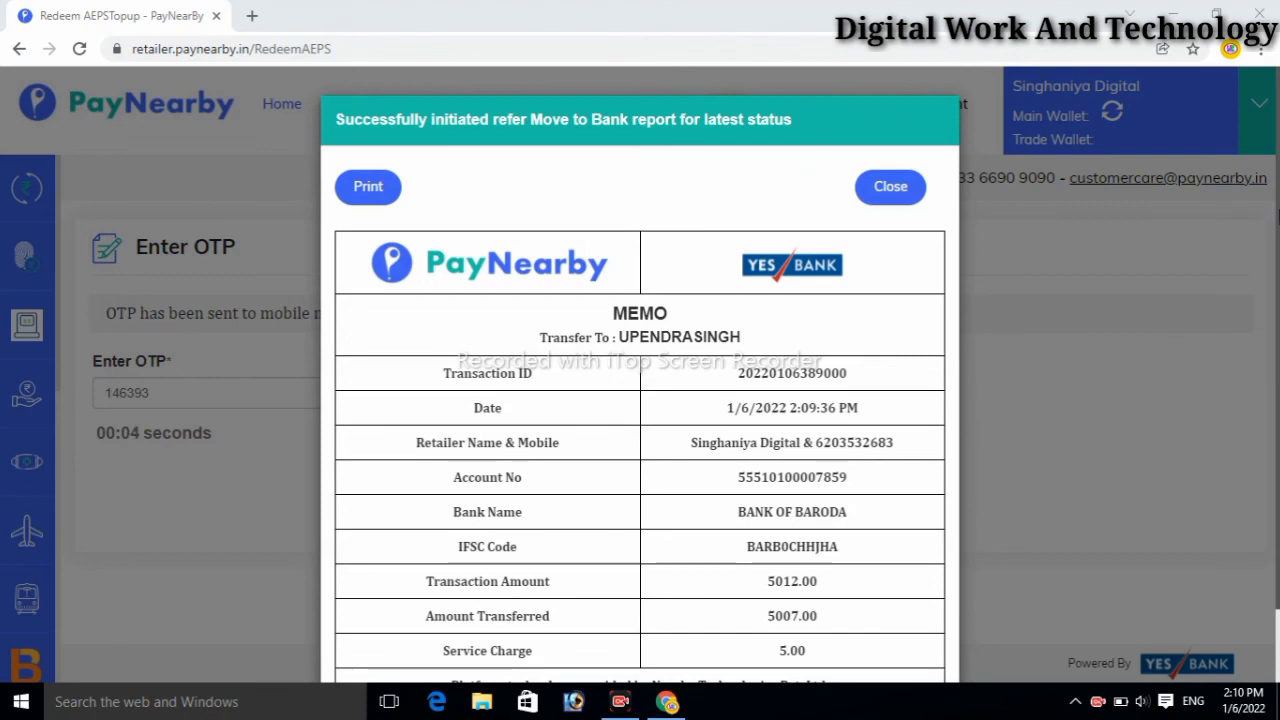
{"action": "scroll", "coordinate": [1273, 344], "scroll_direction": "down", "scroll_amount": 2}
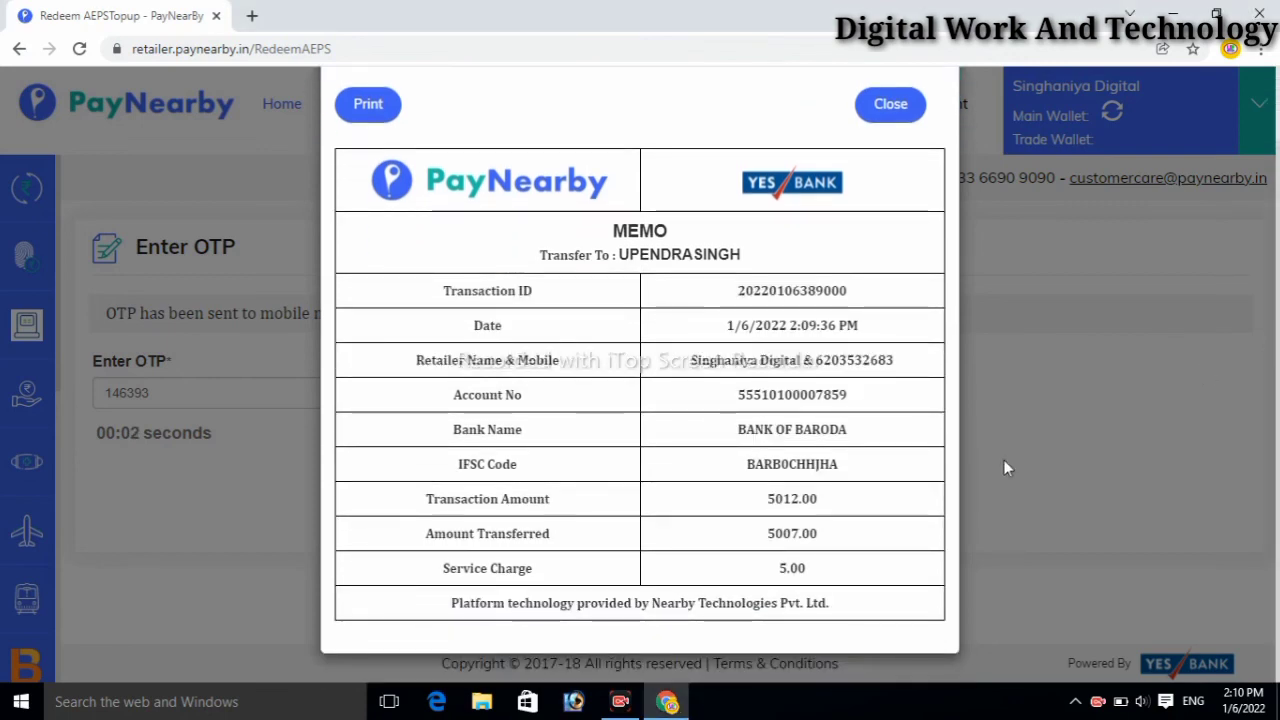